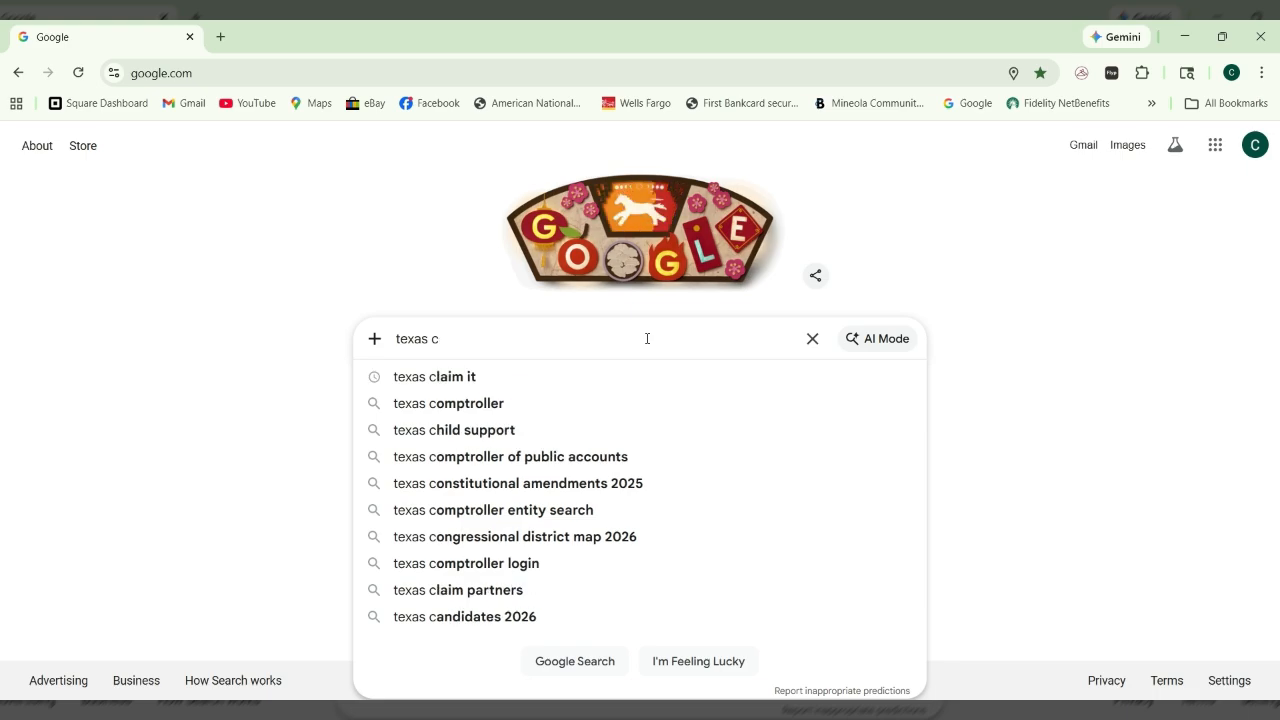
- Google 'texas claim it' and follow the 'Search for Unclaimed Property' result to claimittexas.gov
text(laim it)
key(Return)
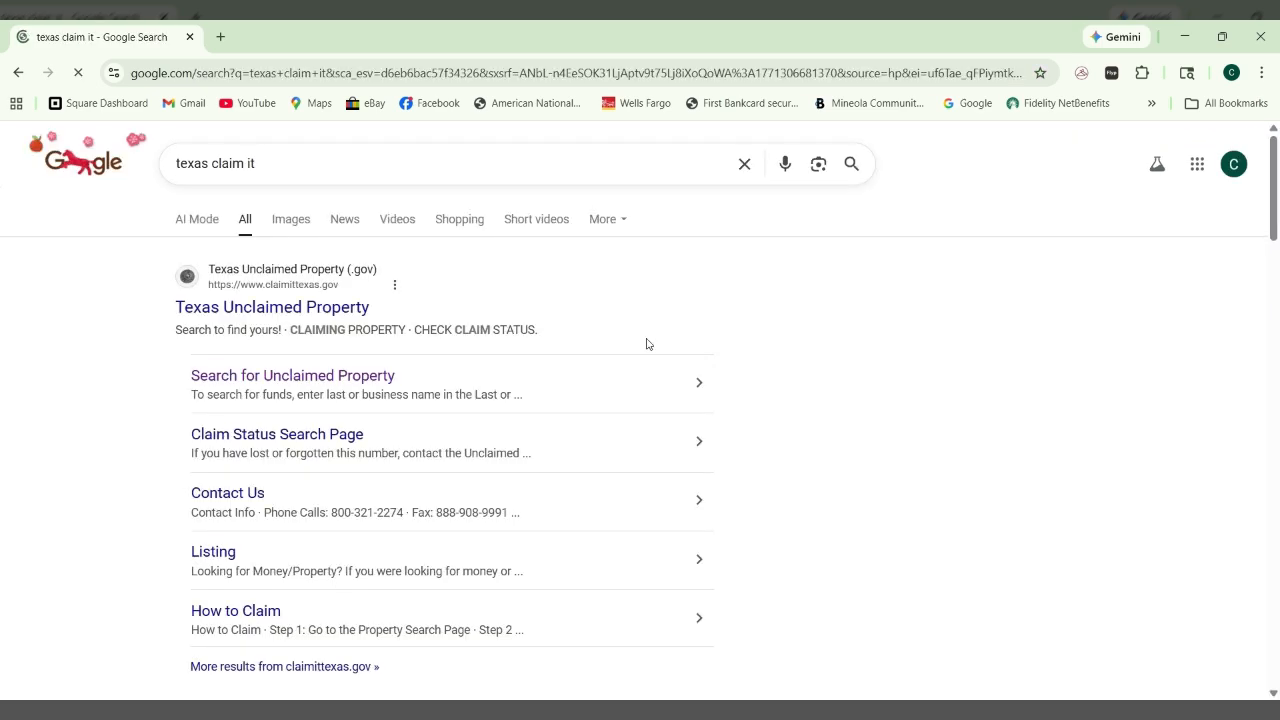
click(228, 380)
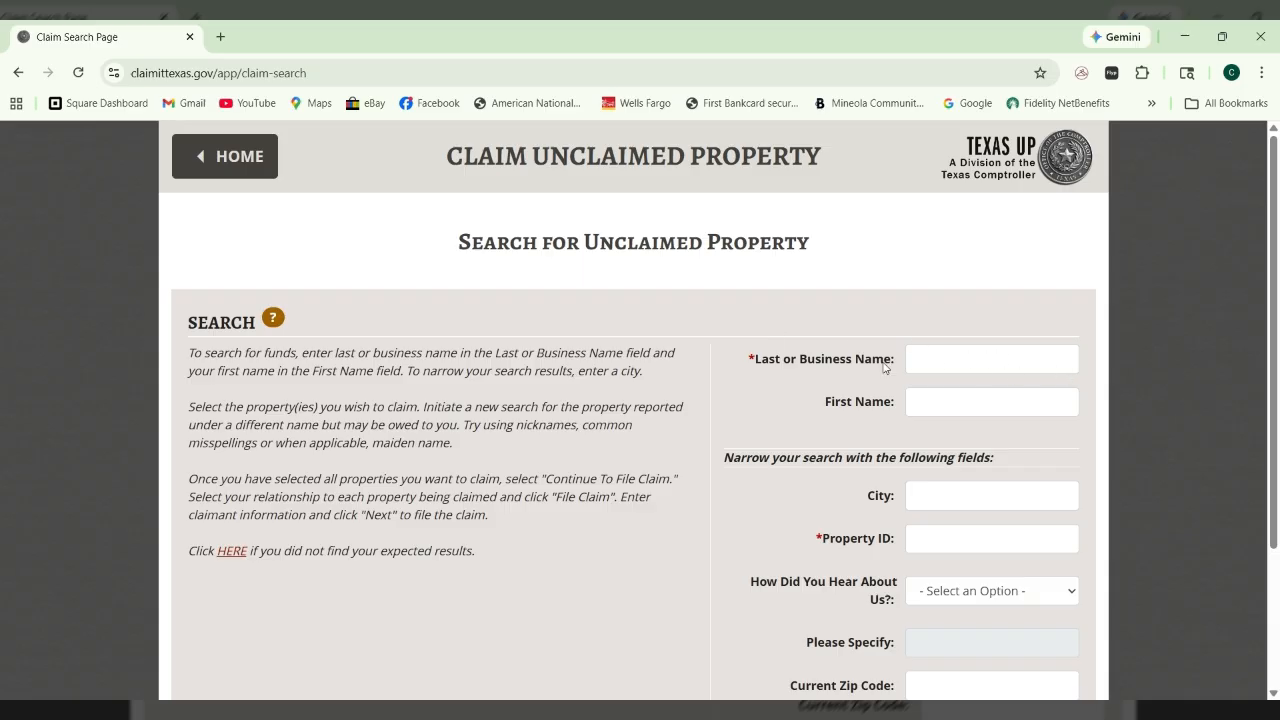
click(947, 361)
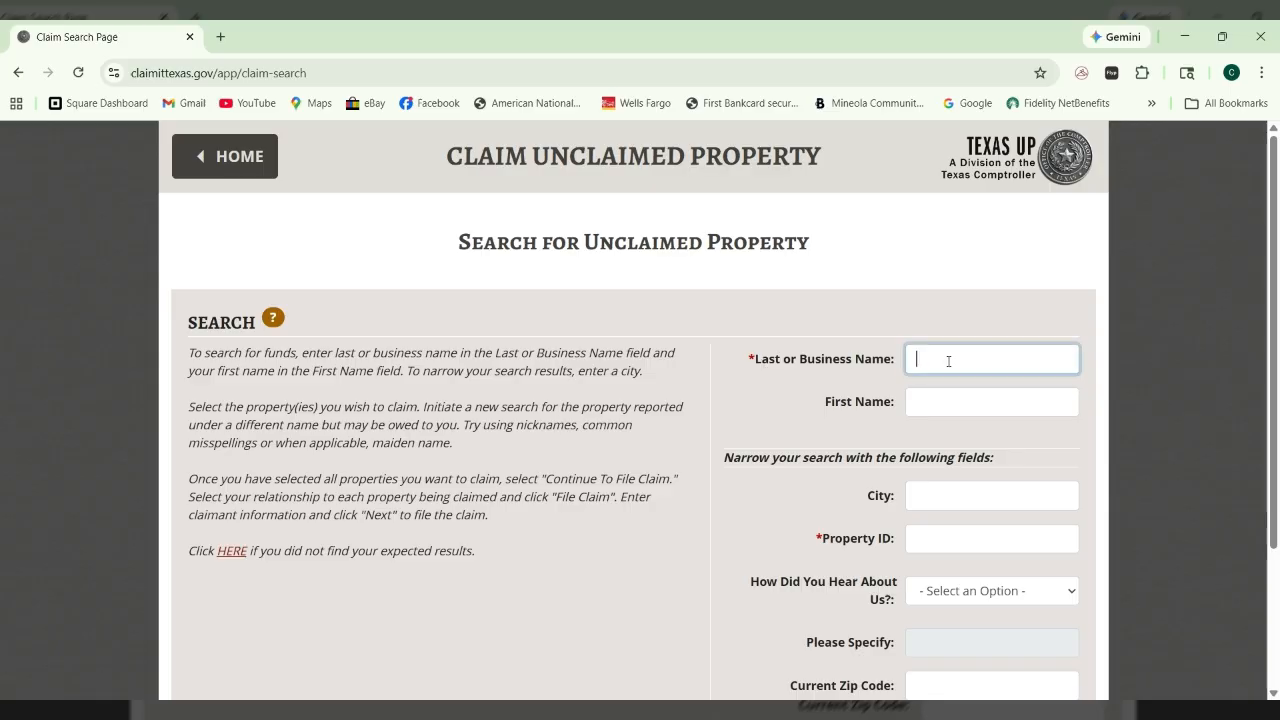
click(928, 412)
click(1098, 291)
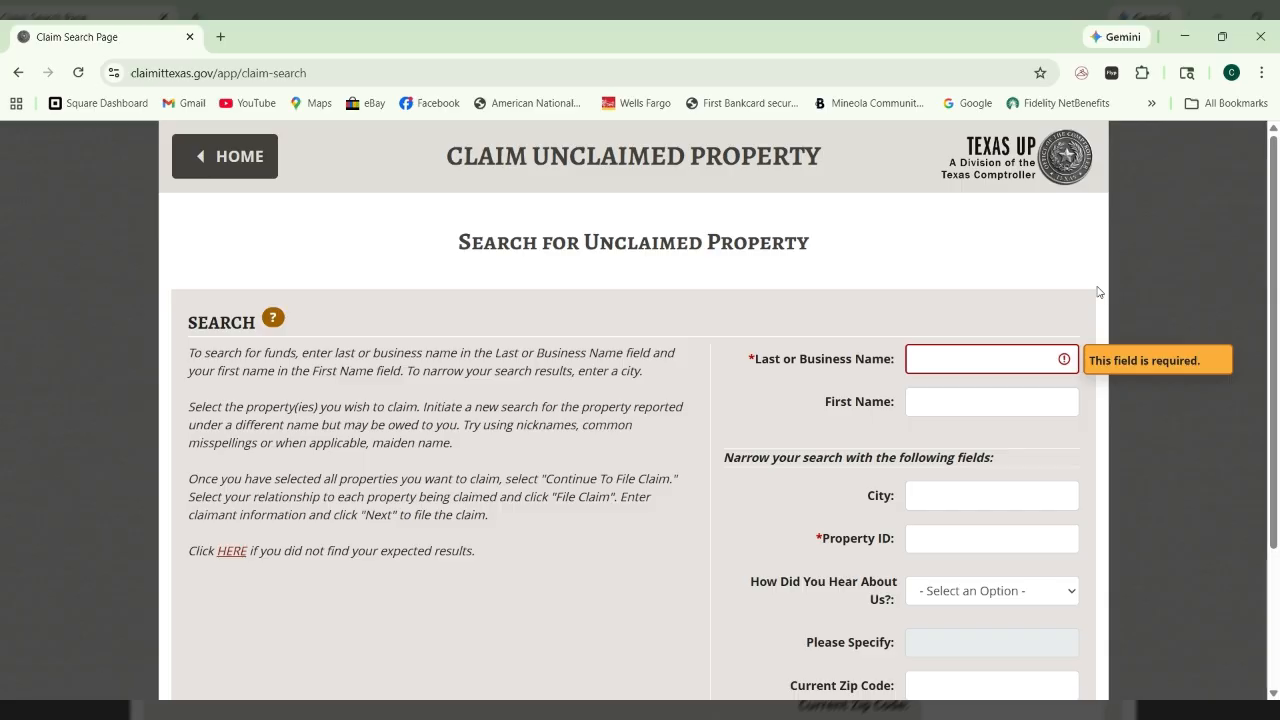
scroll(1129, 430, down, 1)
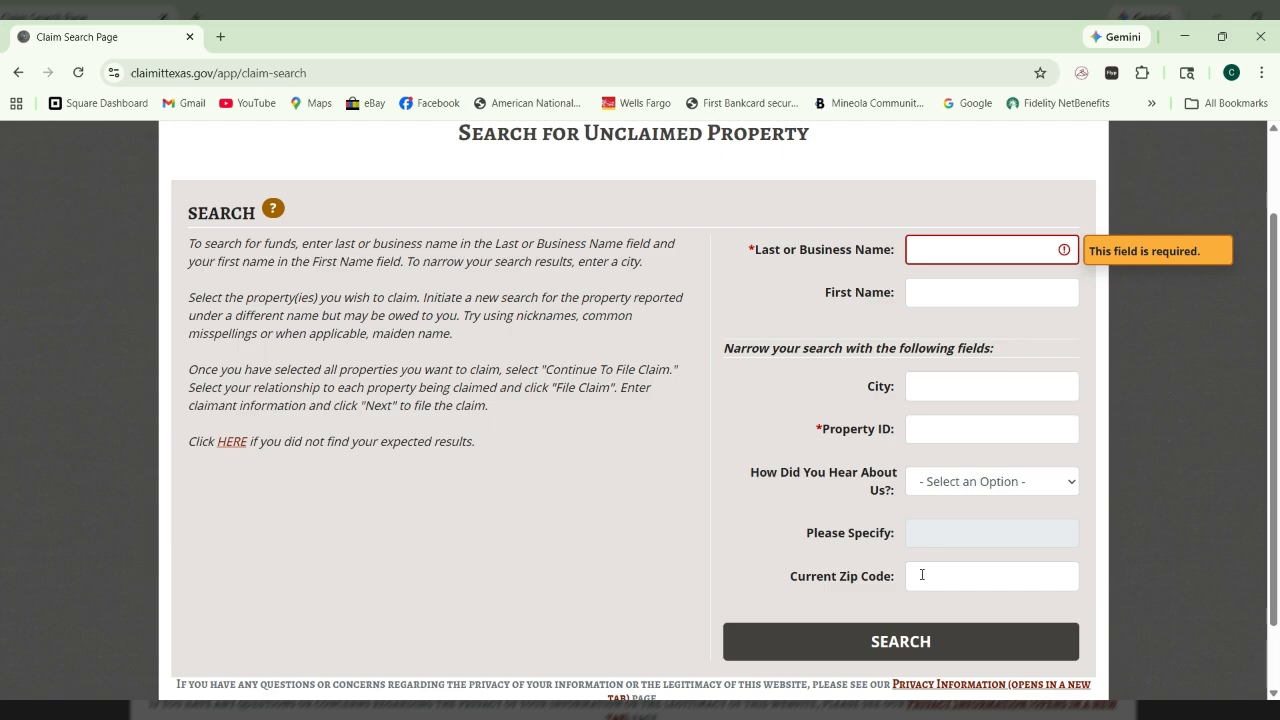
- Enter the owner's last name and first name, then run the unclaimed property search
click(988, 253)
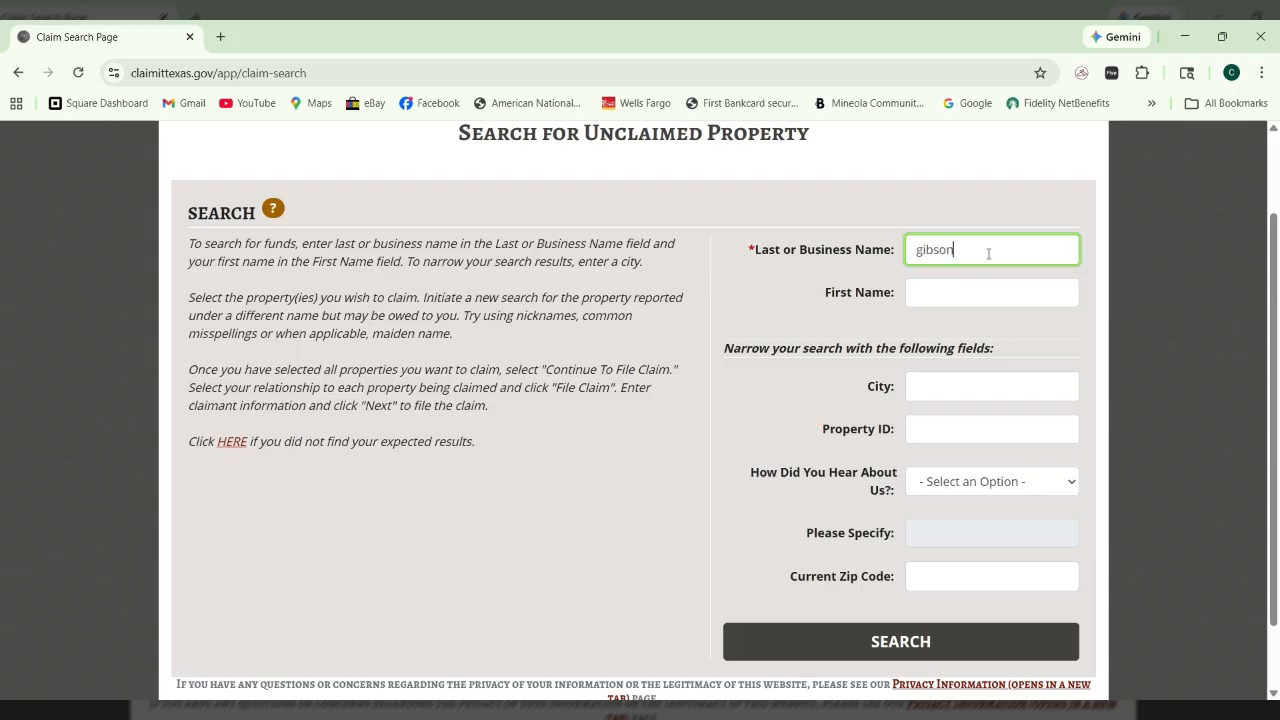
key(Tab)
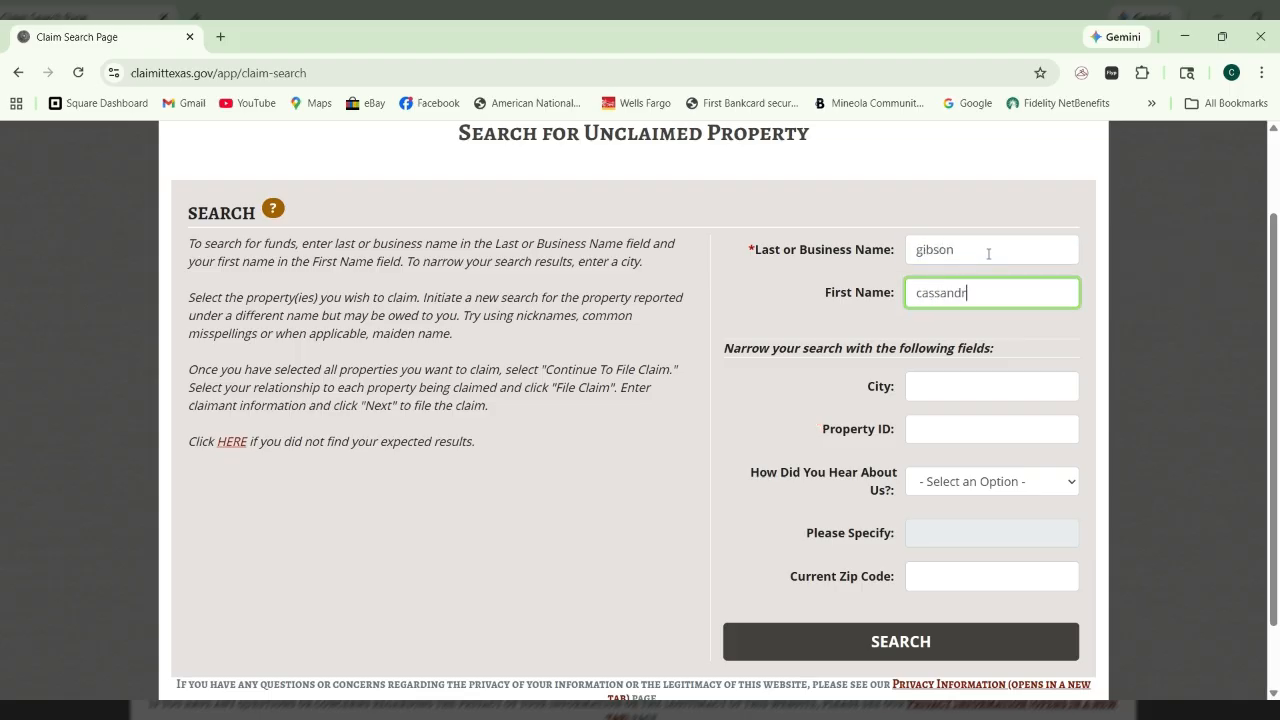
click(1184, 266)
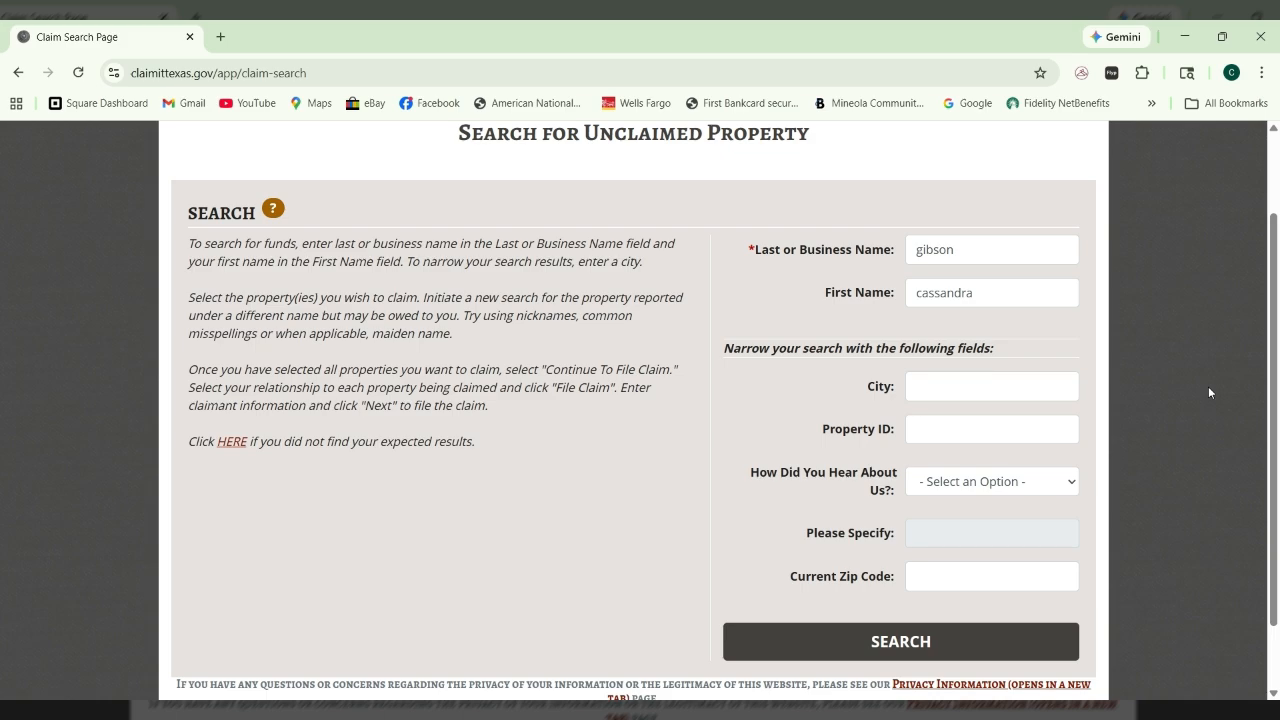
click(929, 645)
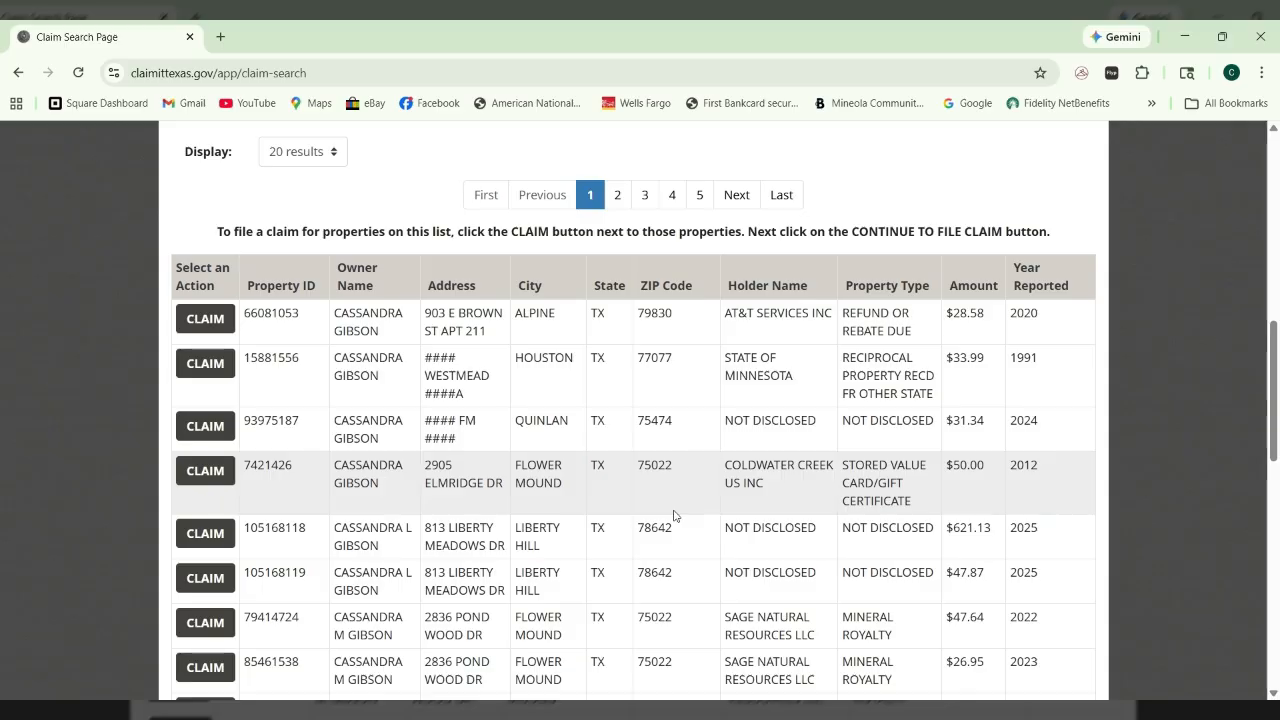
scroll(673, 516, up, 2)
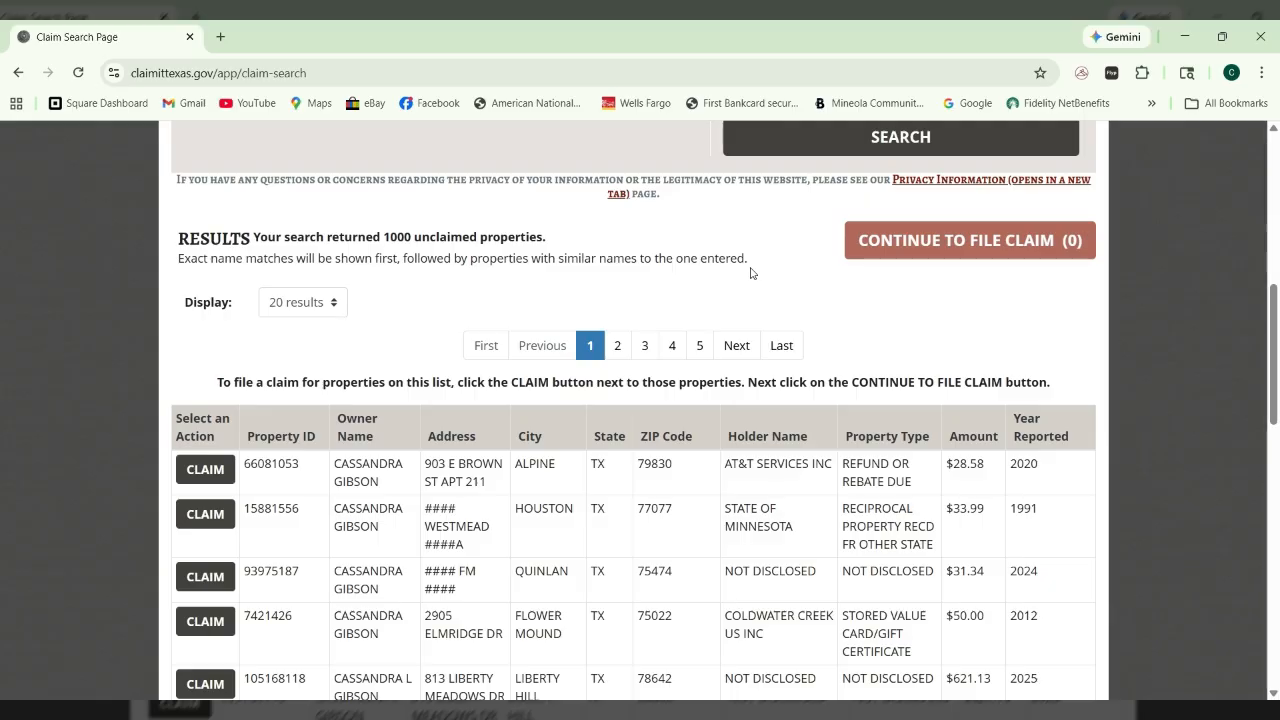
scroll(751, 272, down, 2)
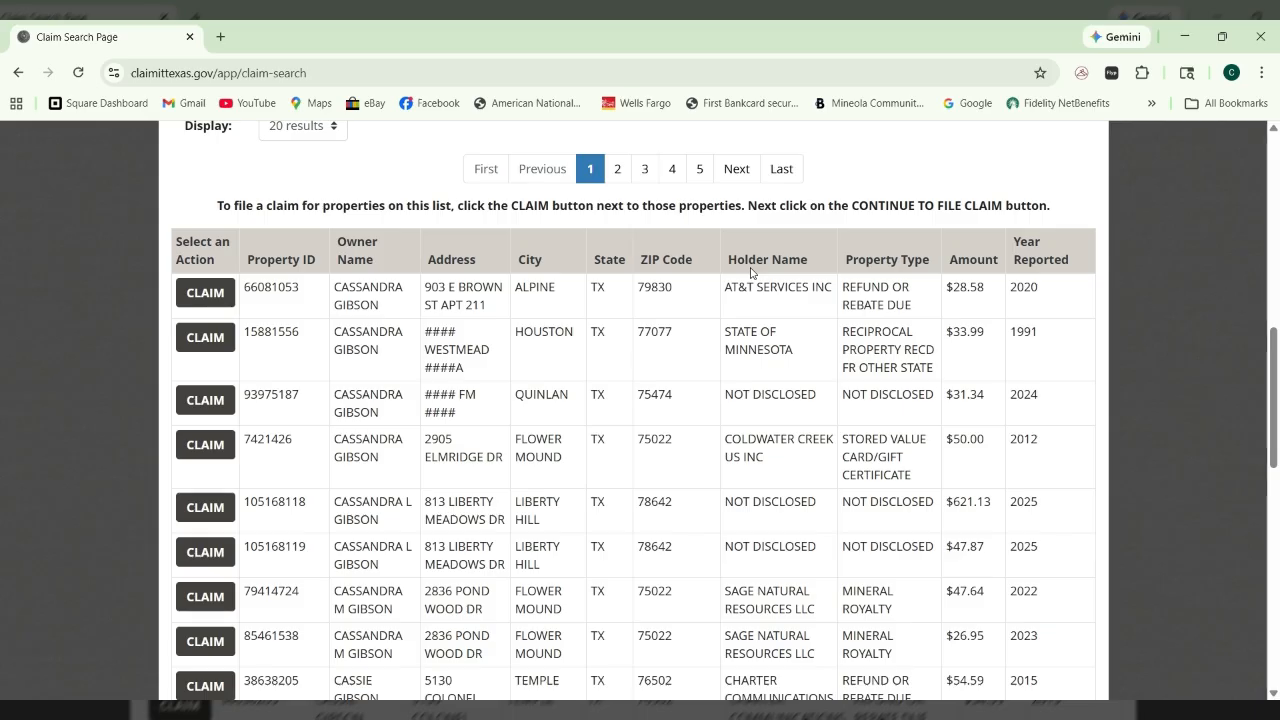
scroll(751, 272, down, 2)
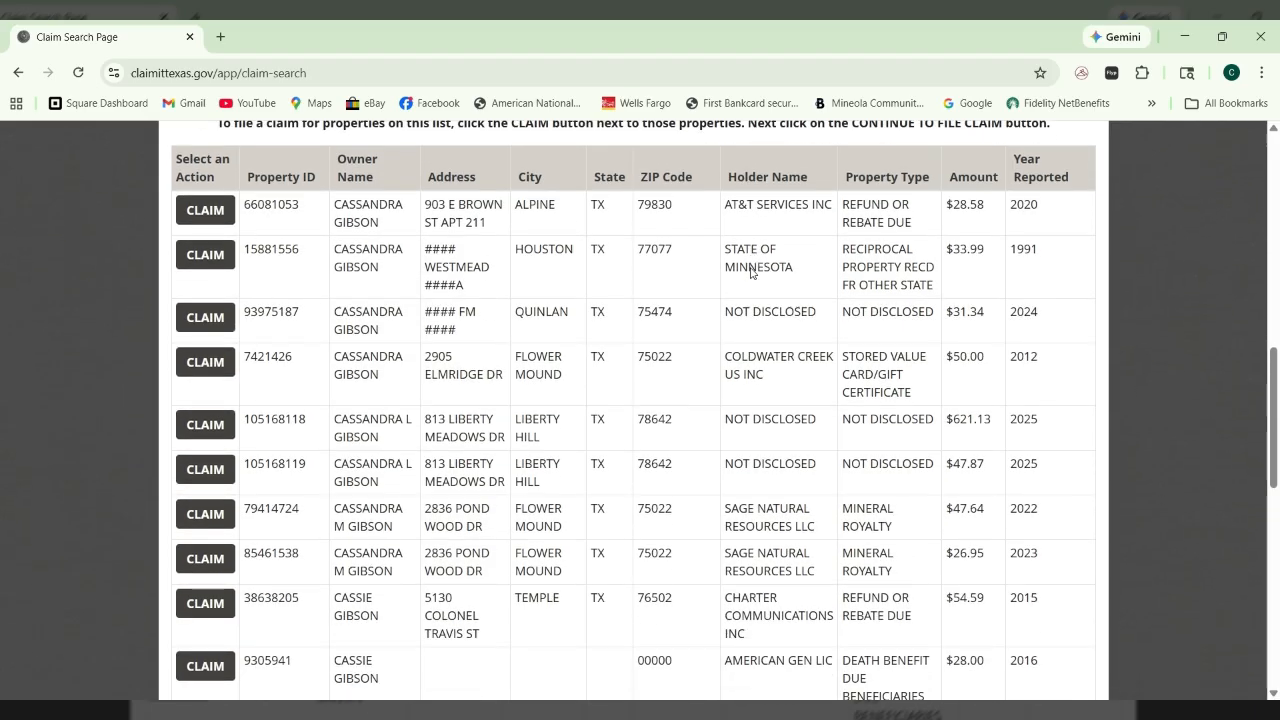
scroll(751, 272, down, 2)
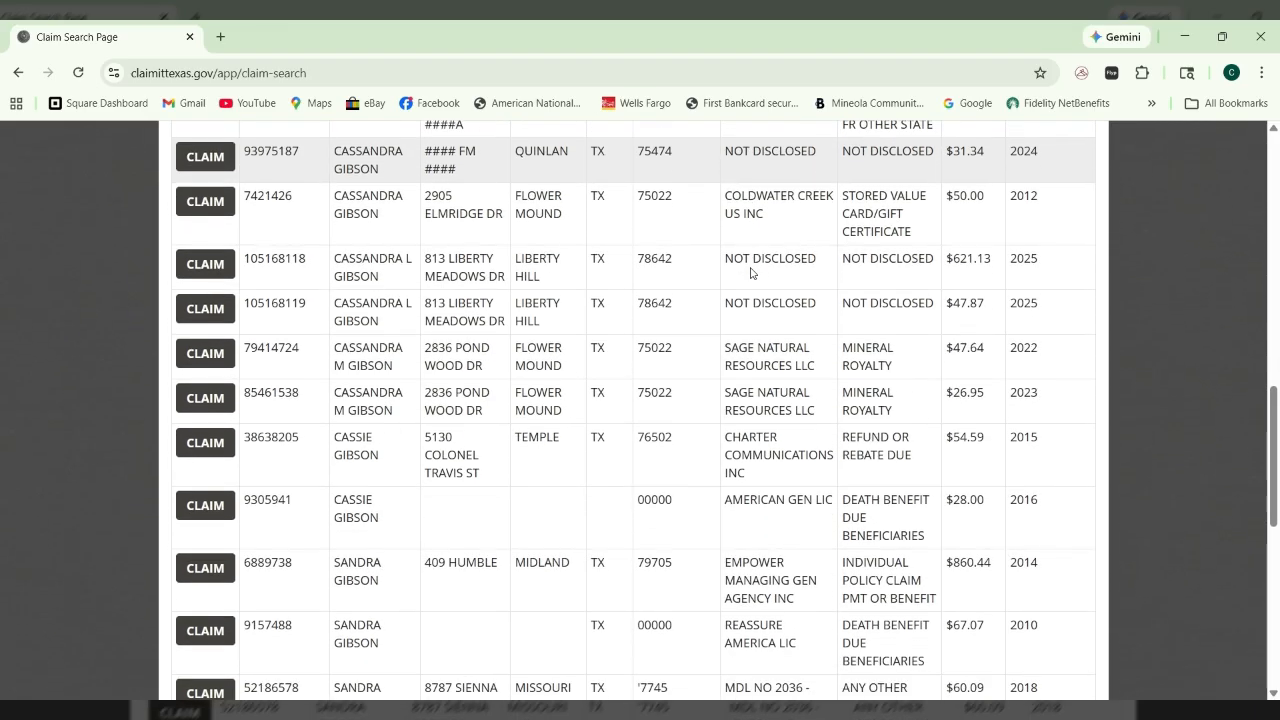
scroll(751, 272, down, 4)
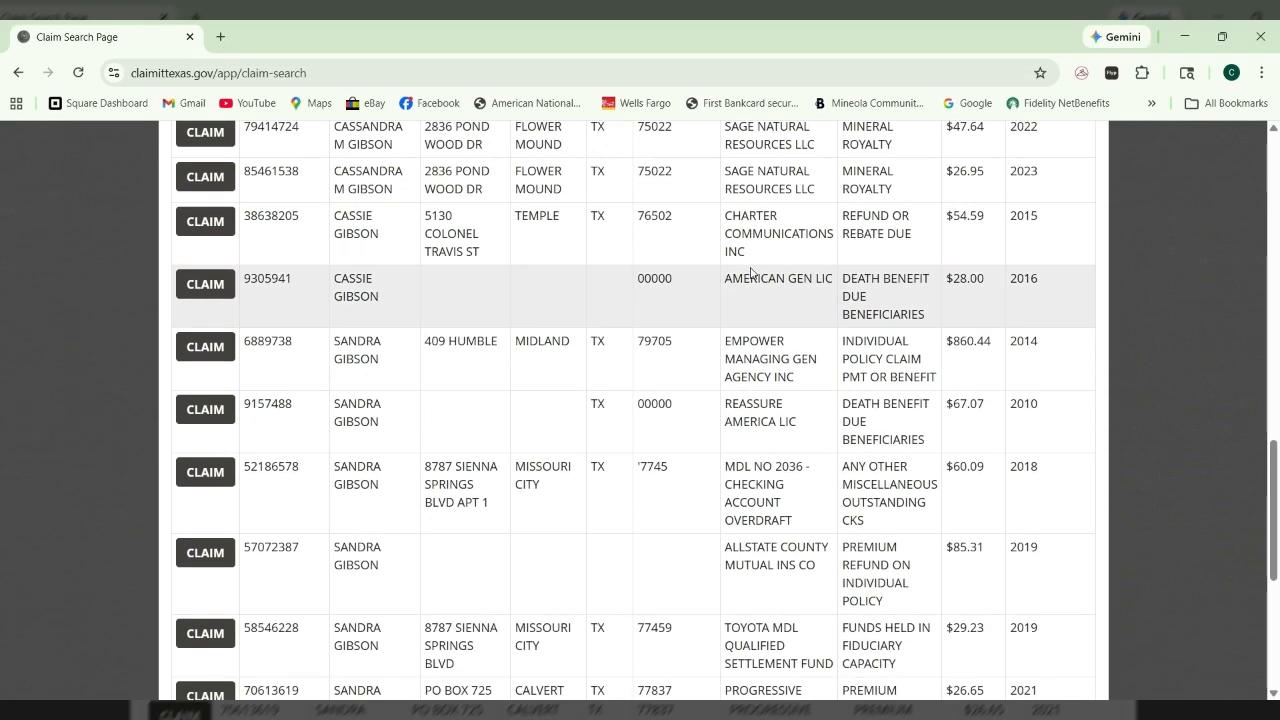
scroll(751, 272, down, 3)
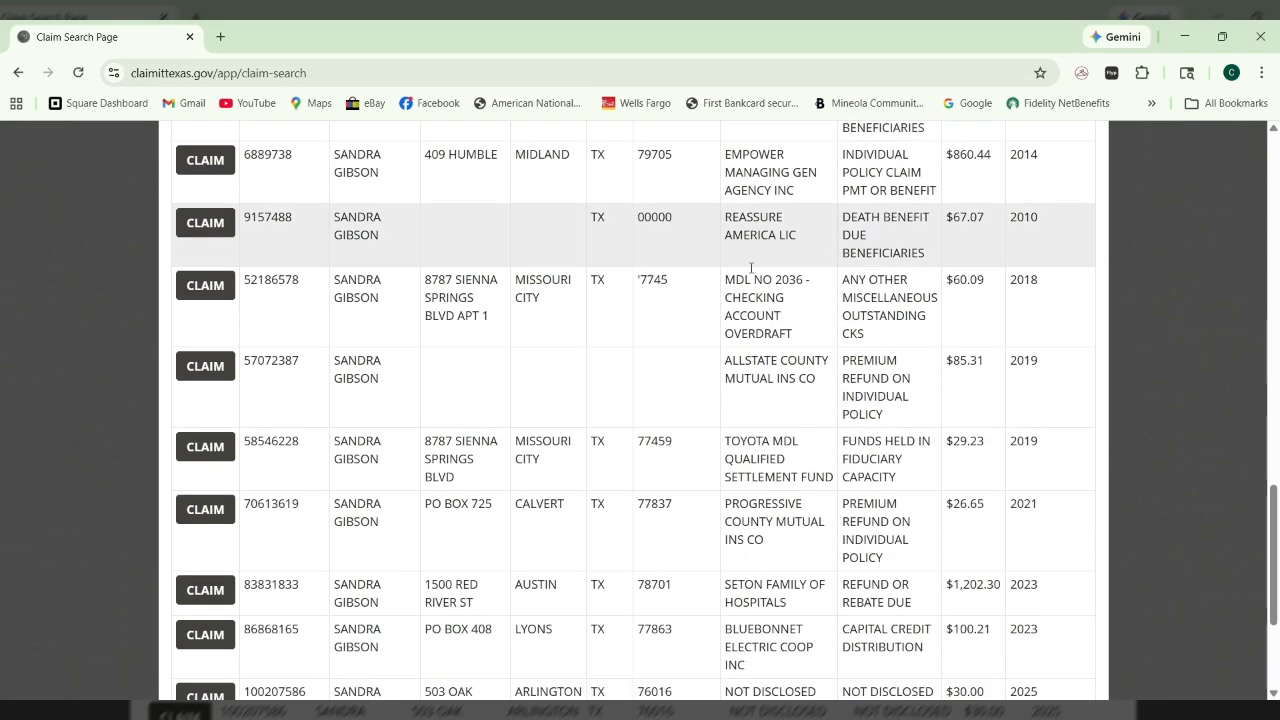
scroll(751, 268, down, 2)
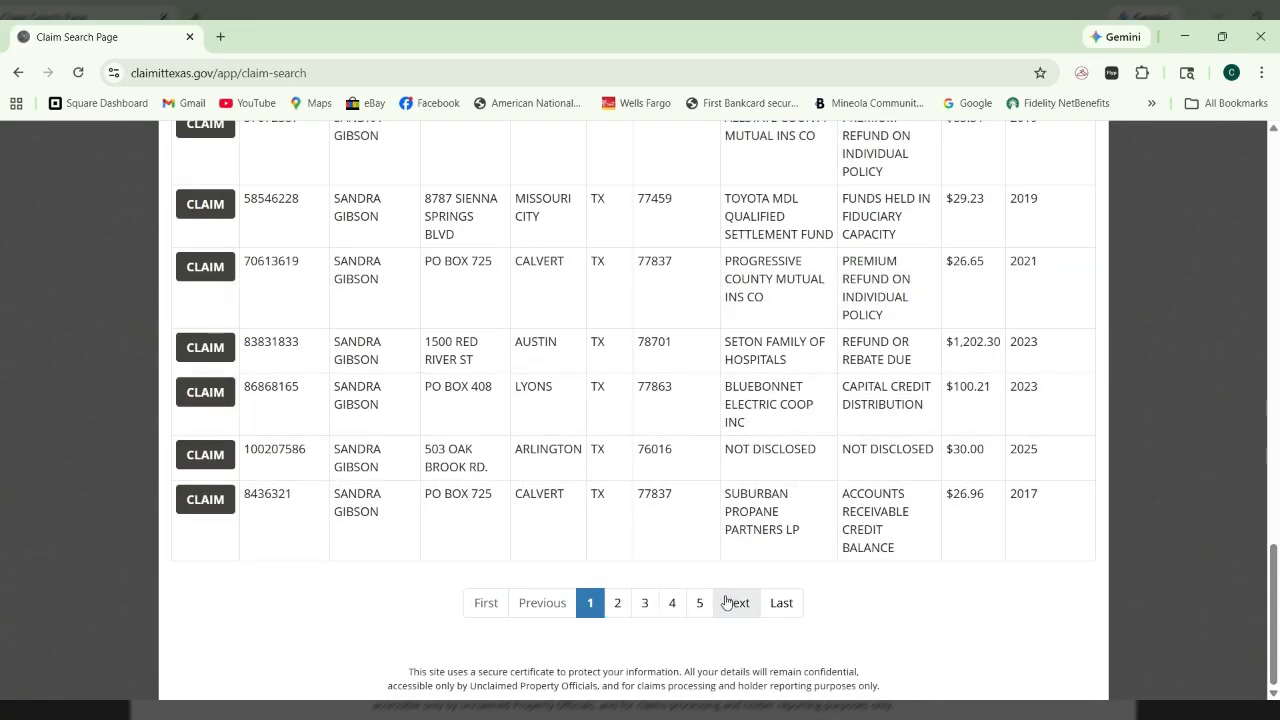
scroll(728, 604, up, 5)
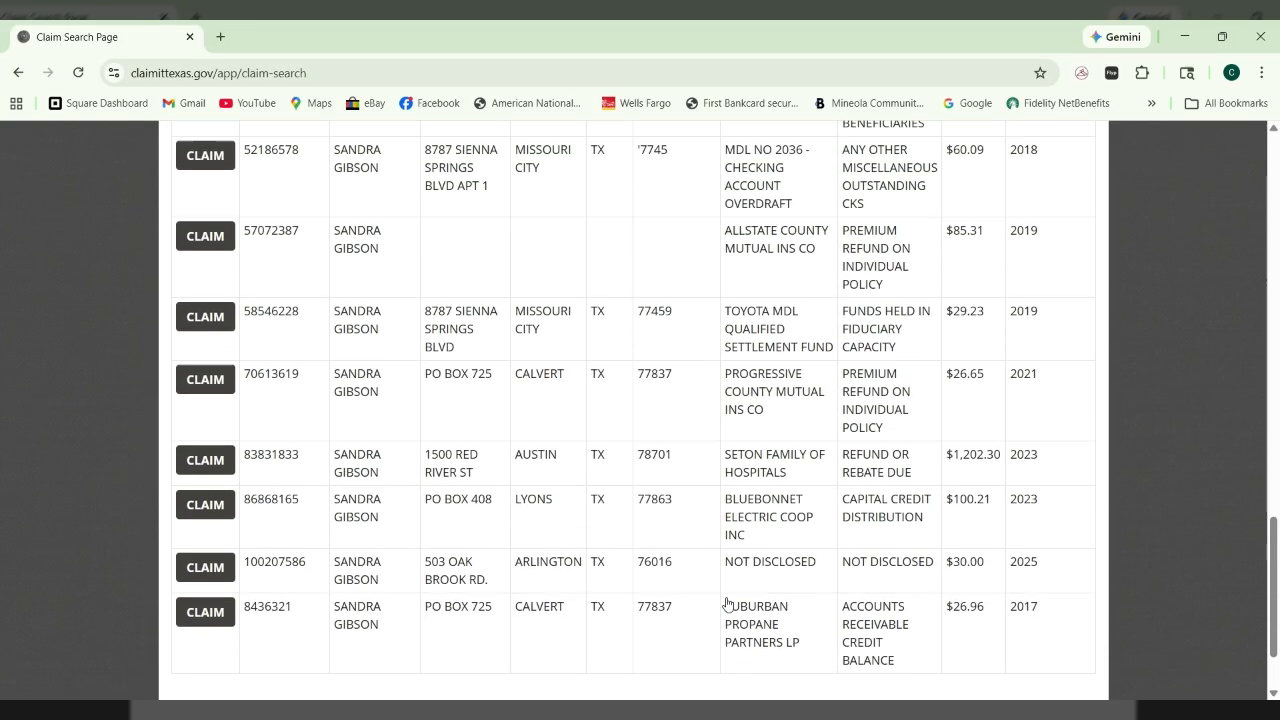
scroll(728, 604, up, 5)
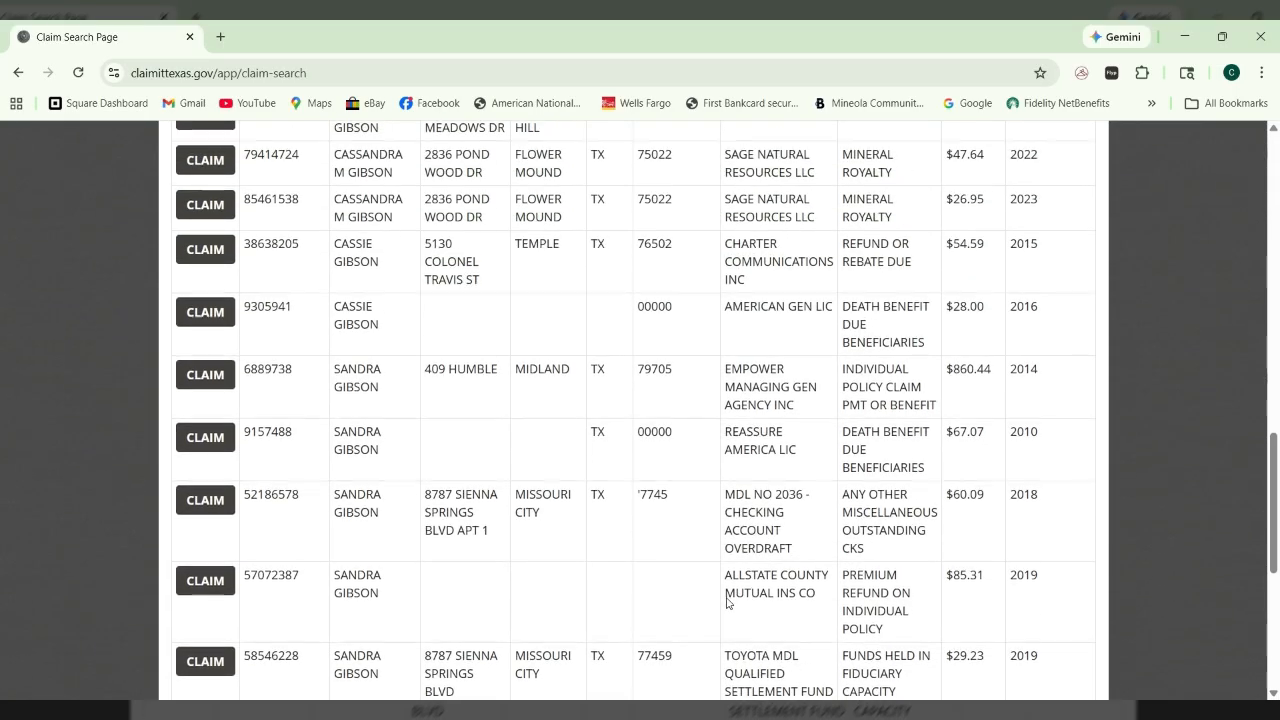
scroll(728, 604, up, 3)
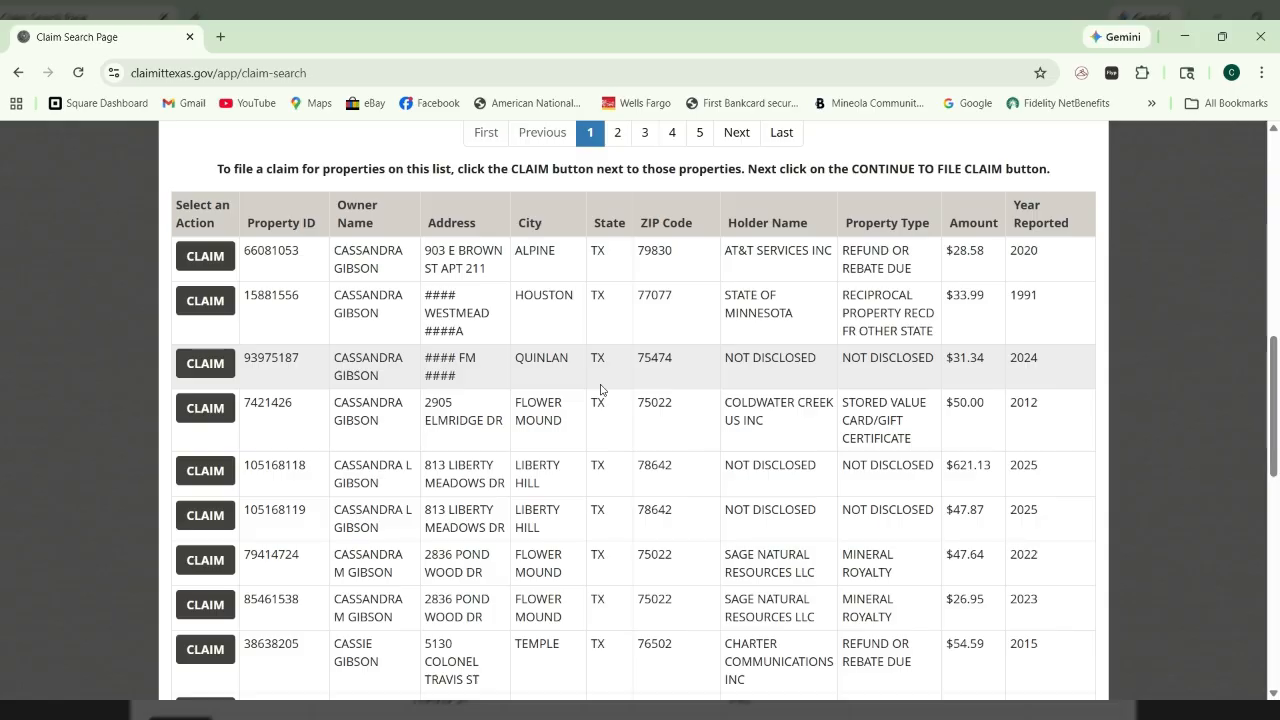
click(203, 364)
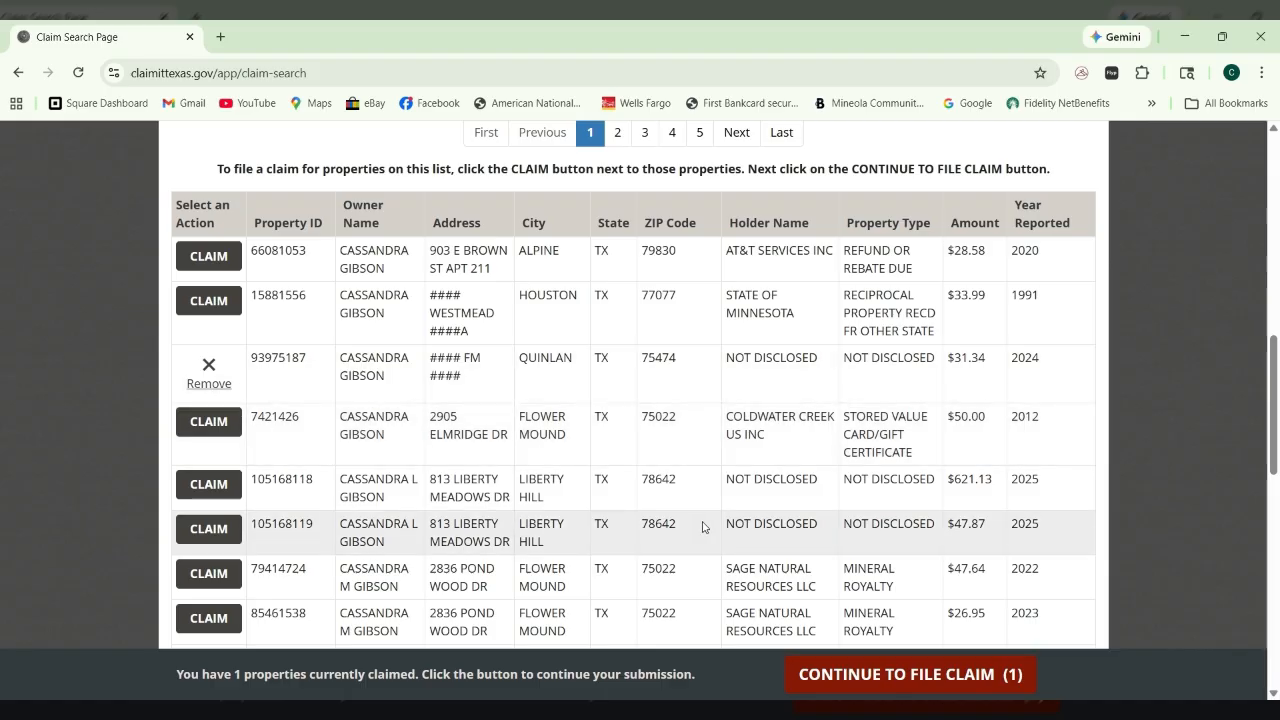
click(877, 676)
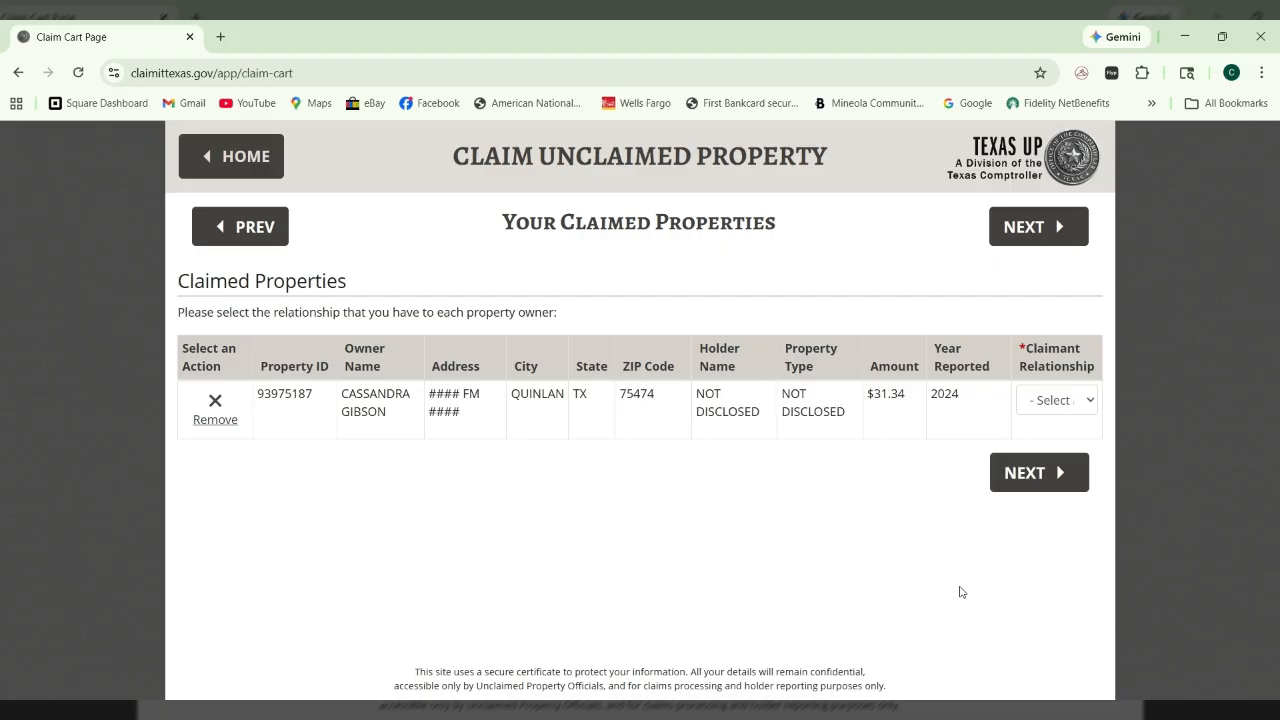
- Set the claimant relationship to 'I am the owner' and continue to contact information
click(1088, 400)
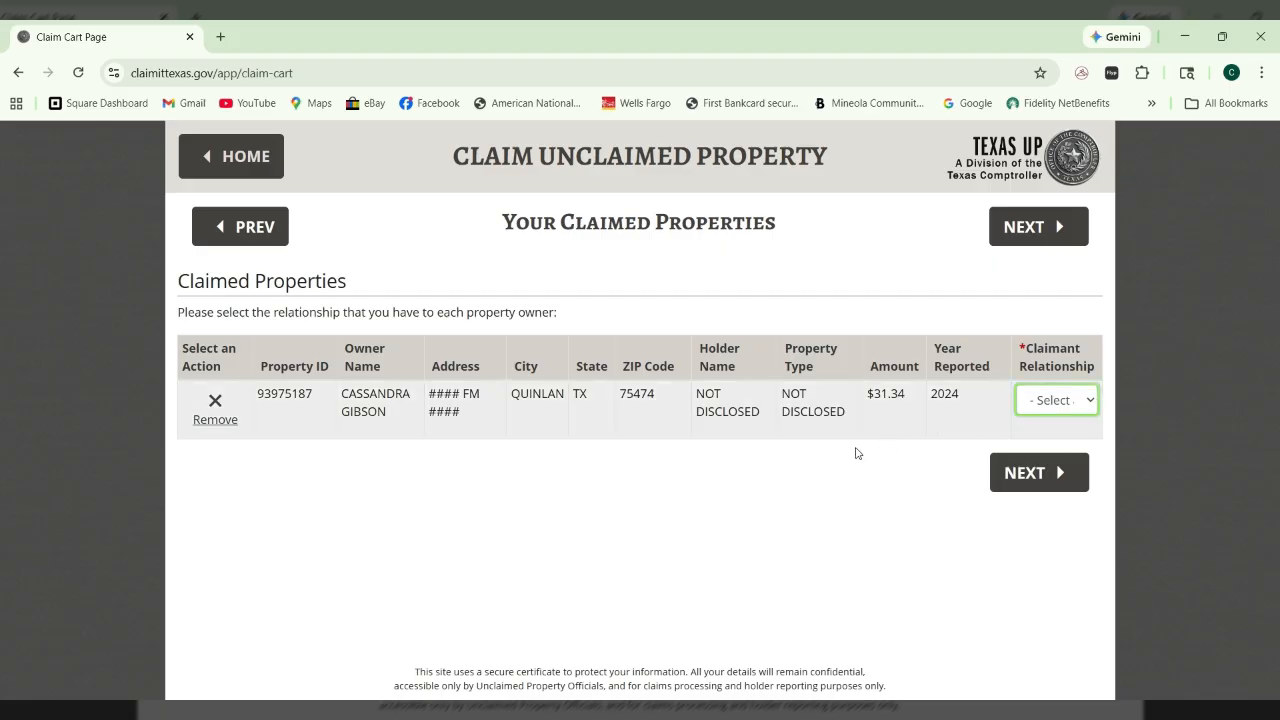
key(Down)
click(637, 558)
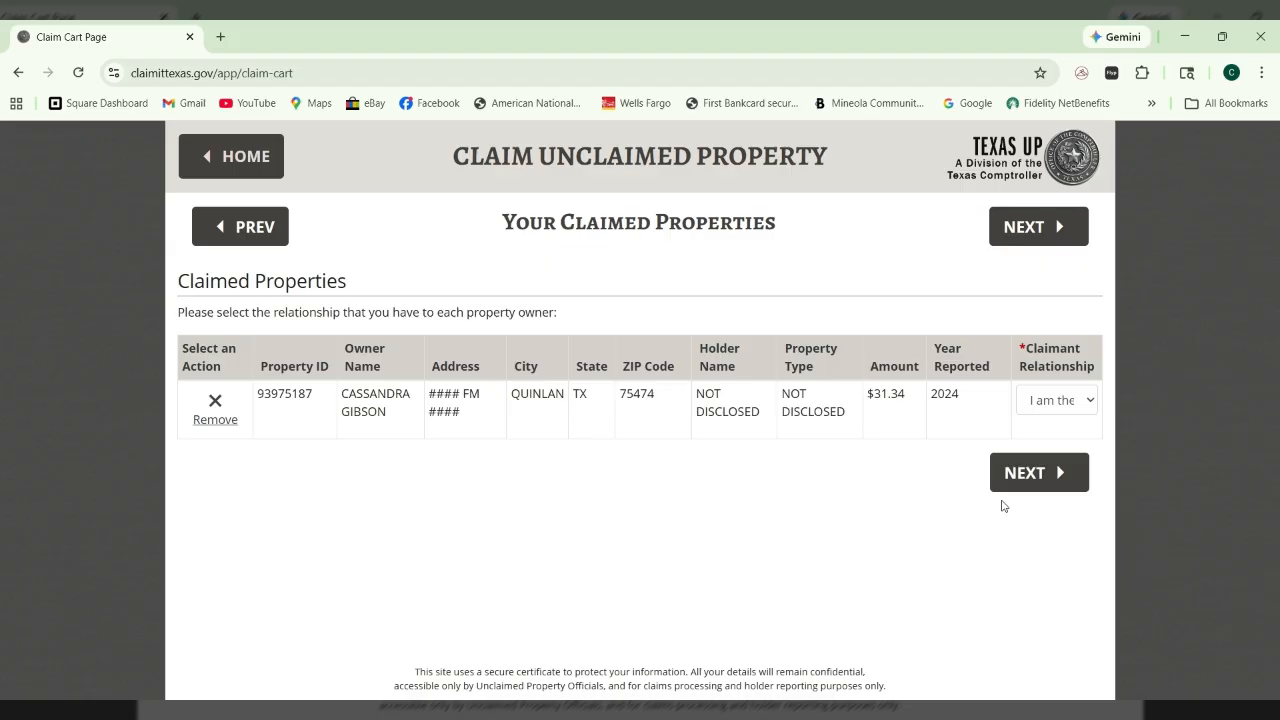
click(1031, 483)
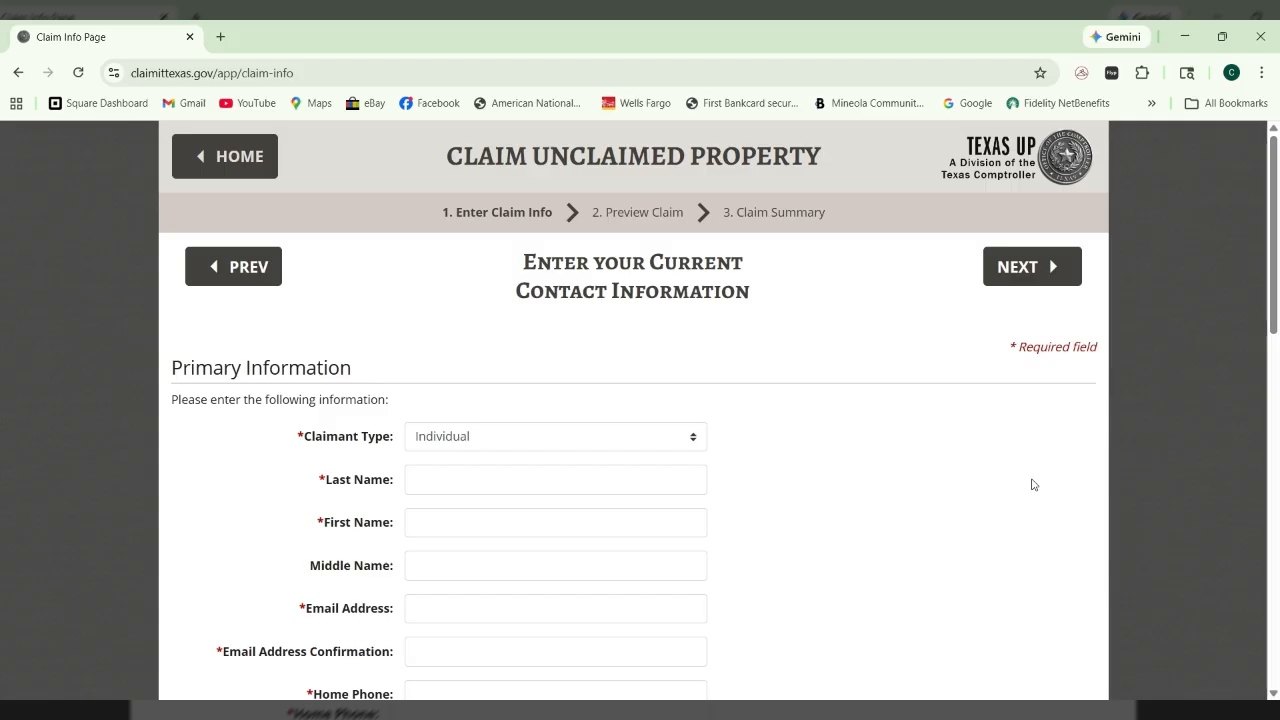
scroll(1033, 484, down, 4)
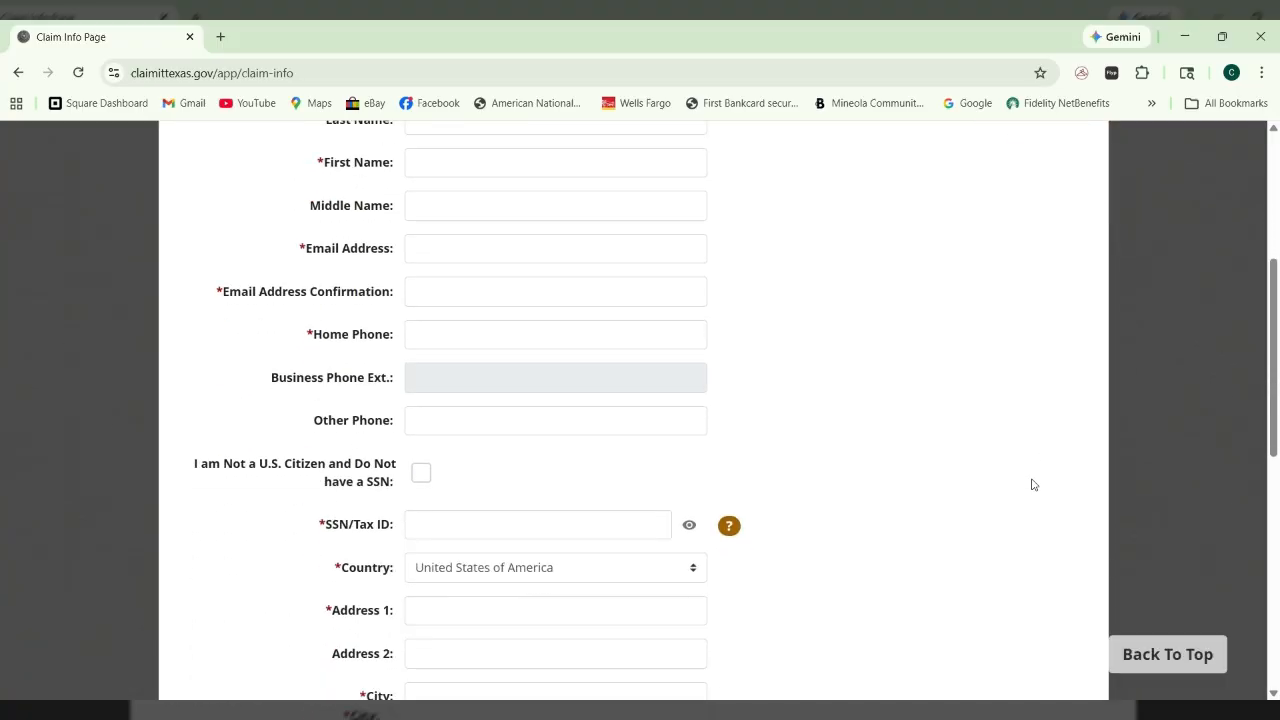
scroll(1033, 484, down, 3)
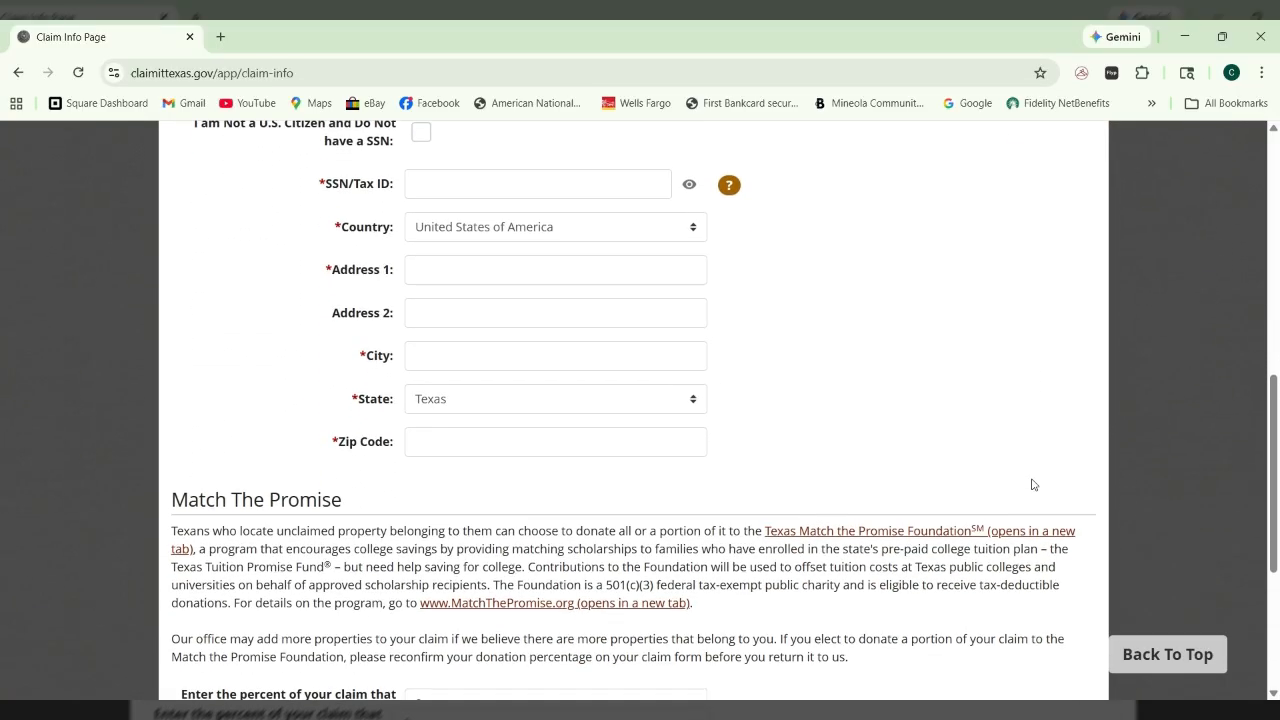
scroll(1033, 484, down, 3)
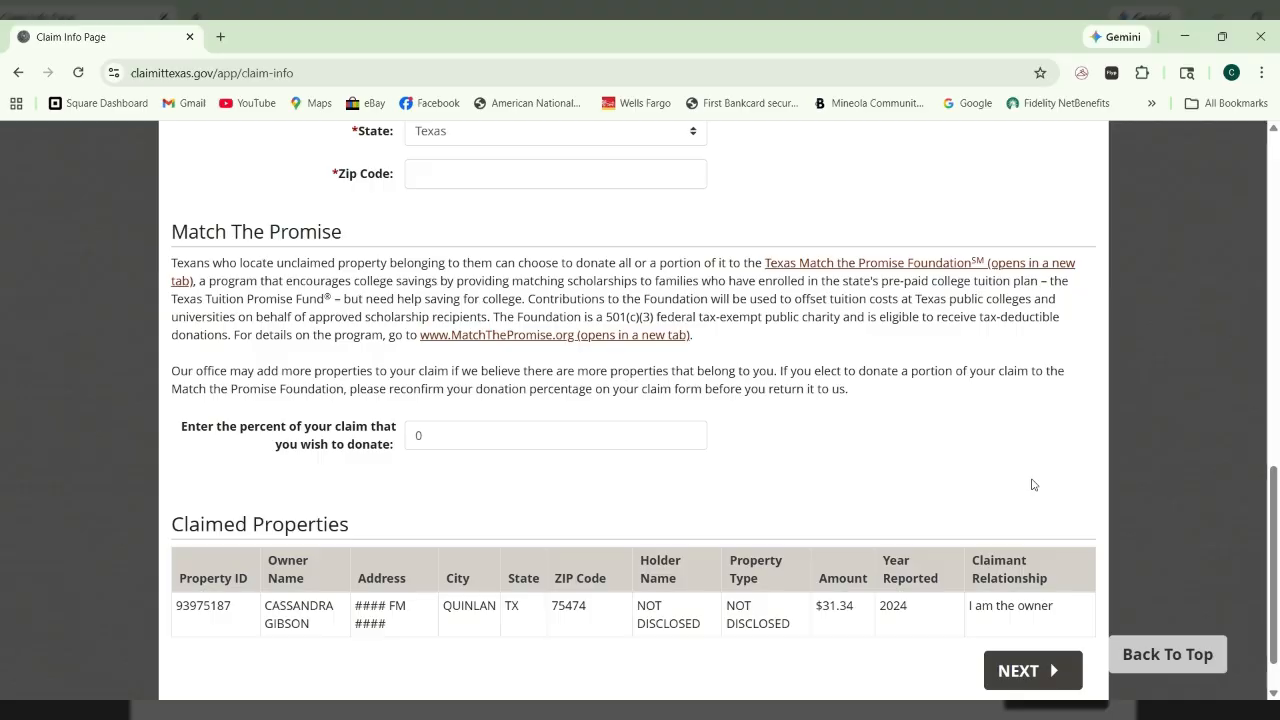
scroll(1033, 484, down, 1)
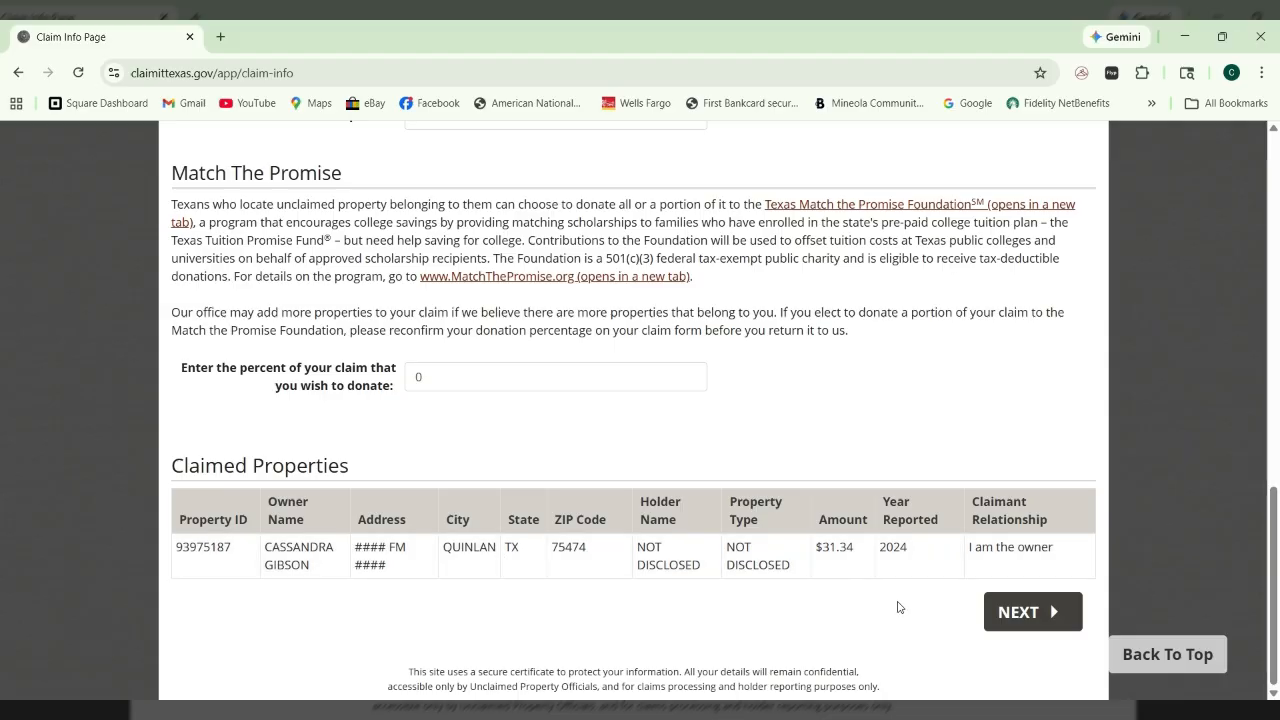
scroll(900, 608, up, 1)
scroll(898, 607, up, 5)
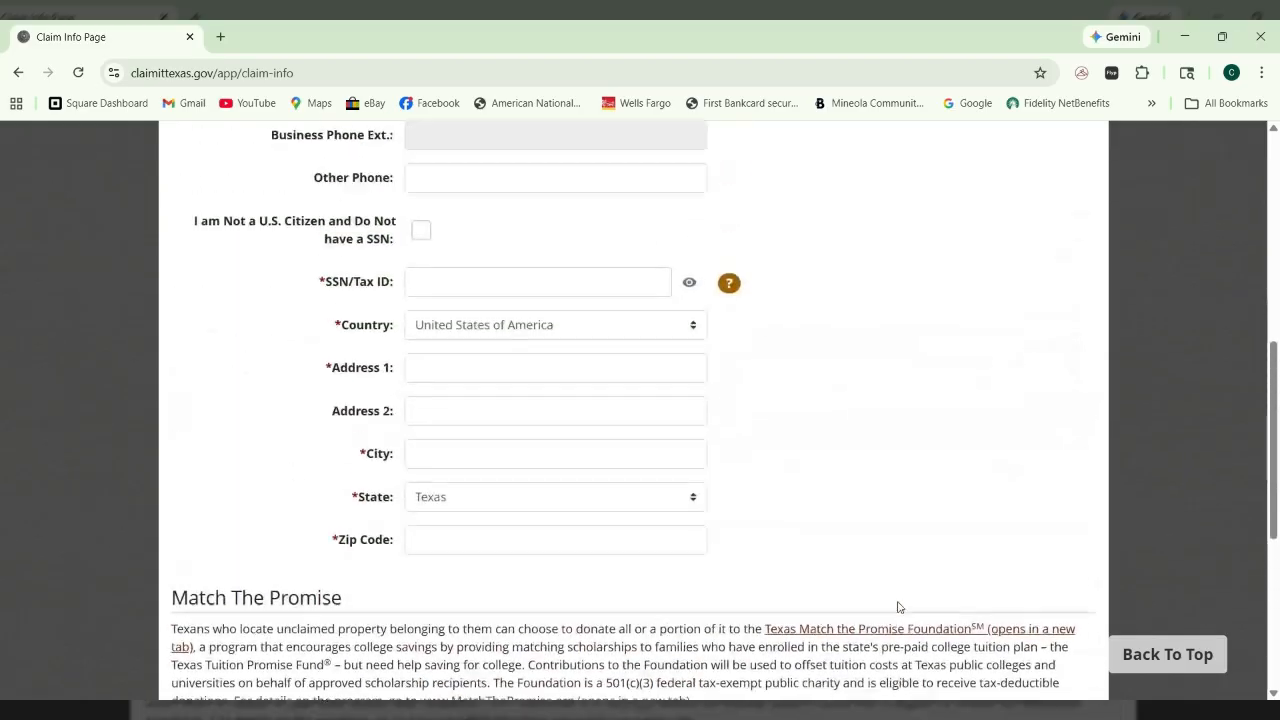
scroll(898, 607, up, 5)
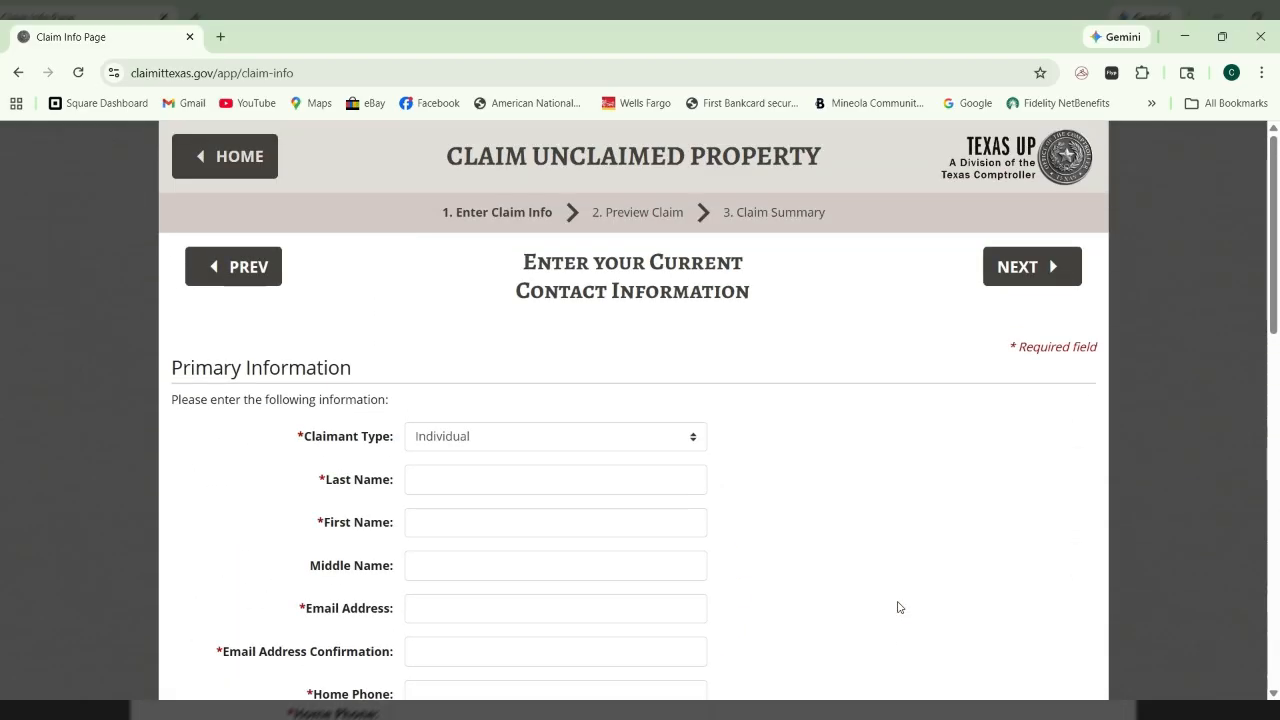